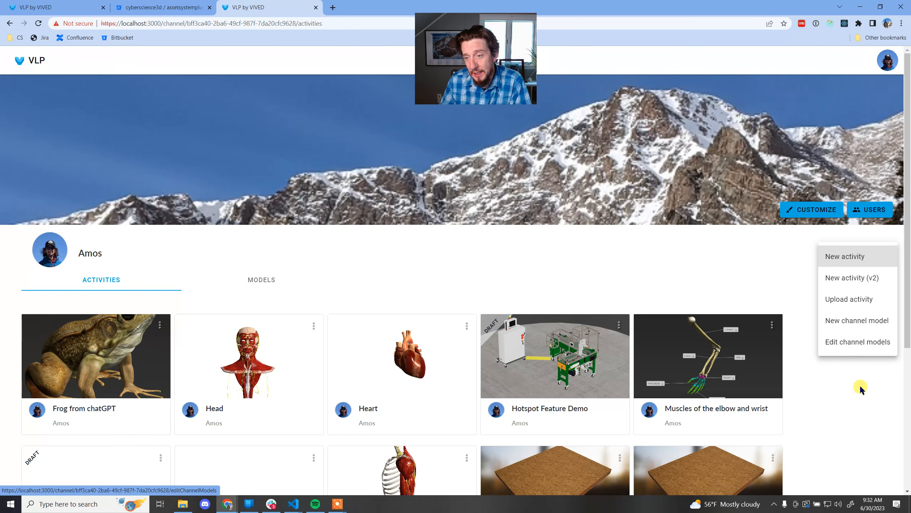
# Go to editing the channel's models and view the Beveled Gear model
pyautogui.click(853, 348)
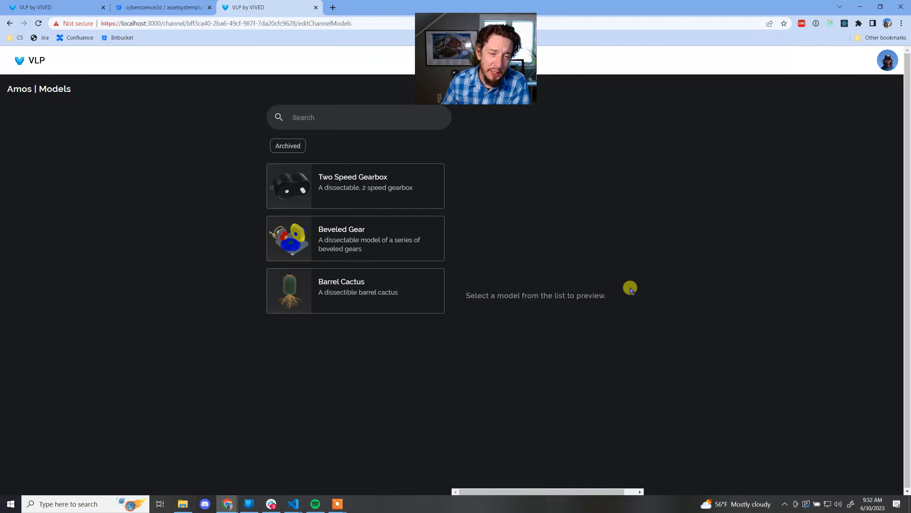
pyautogui.click(346, 251)
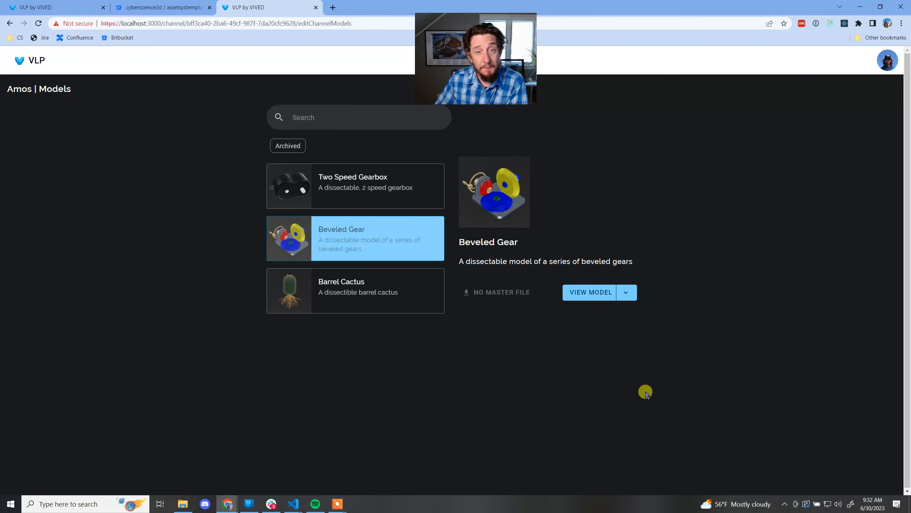
pyautogui.click(596, 294)
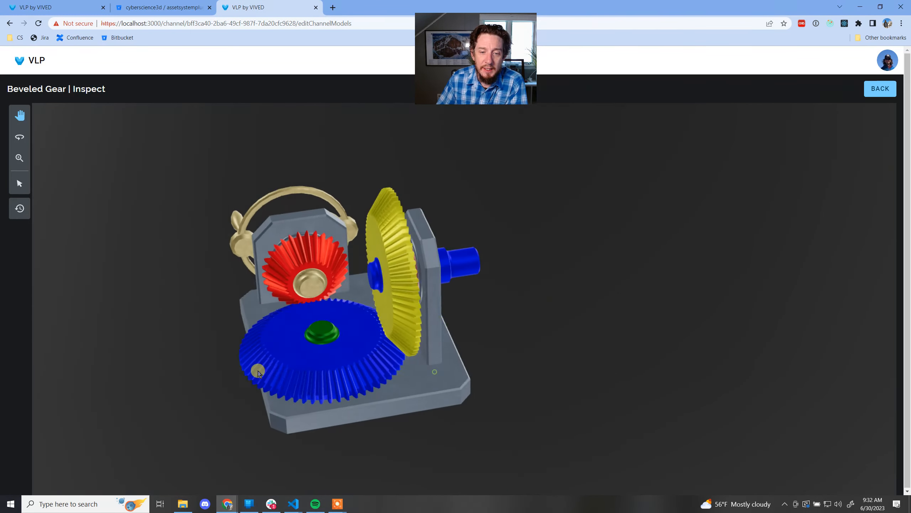
# Pull parts out of the bevel gear assembly, including the large blue gear and the red gear's shaft and bearing, and orbit it
pyautogui.click(17, 183)
pyautogui.click(483, 337)
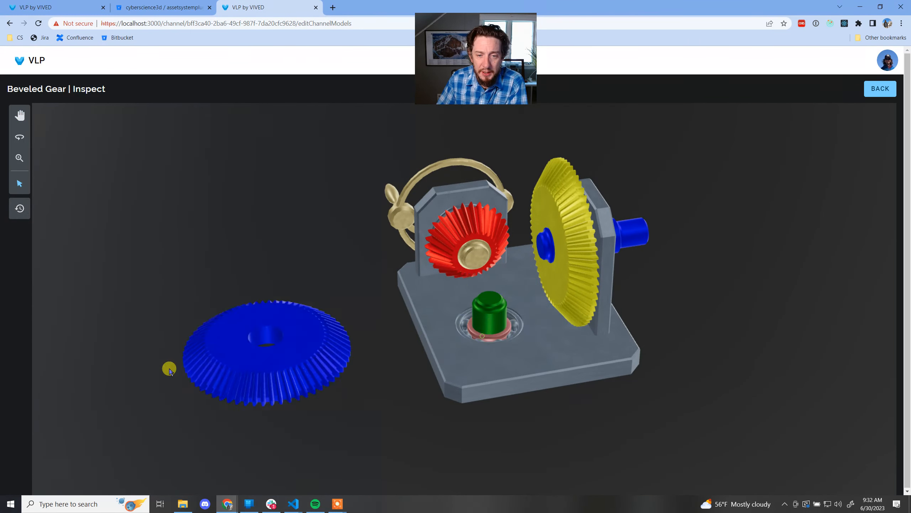
pyautogui.click(470, 251)
pyautogui.click(470, 251)
pyautogui.click(570, 249)
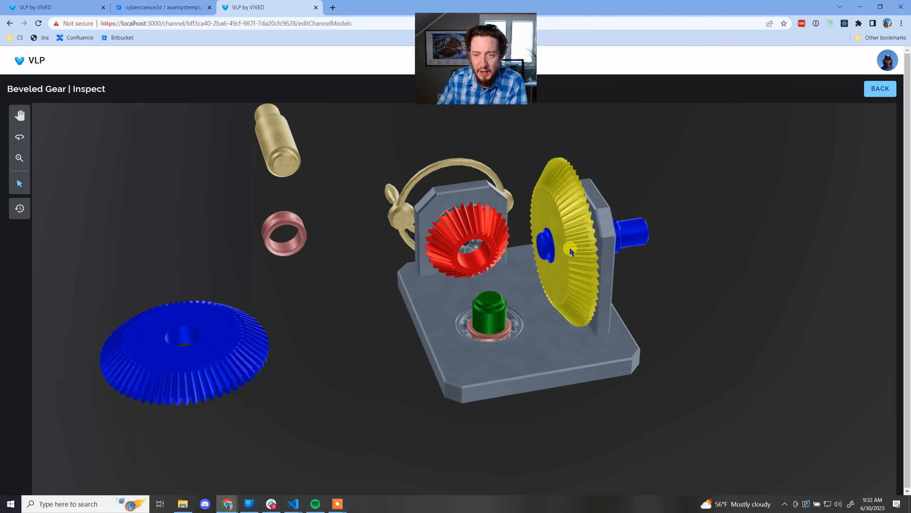
pyautogui.click(596, 305)
pyautogui.moveTo(596, 304); pyautogui.dragTo(461, 294)
pyautogui.moveTo(603, 360); pyautogui.dragTo(571, 311)
# Reset the dissected gear model to its assembled state and return to the model list
pyautogui.scroll(-4, 606, 272)
pyautogui.click(19, 208)
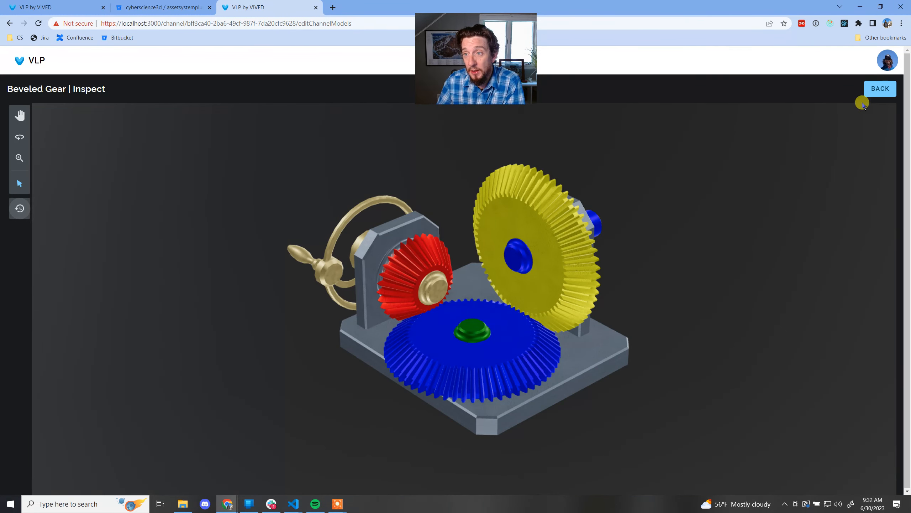
pyautogui.click(879, 89)
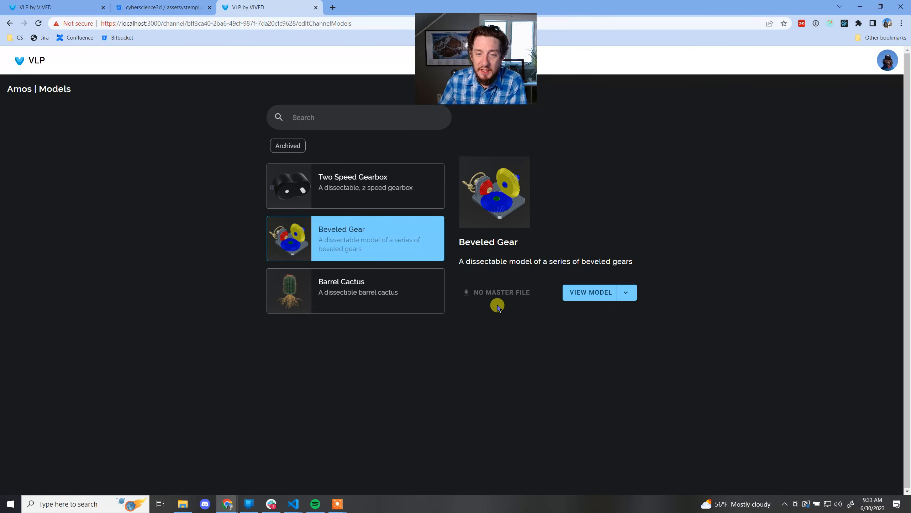
# Edit the Beveled Gear metadata and set the default position to a raised rear view with the hand crank in front
pyautogui.click(626, 291)
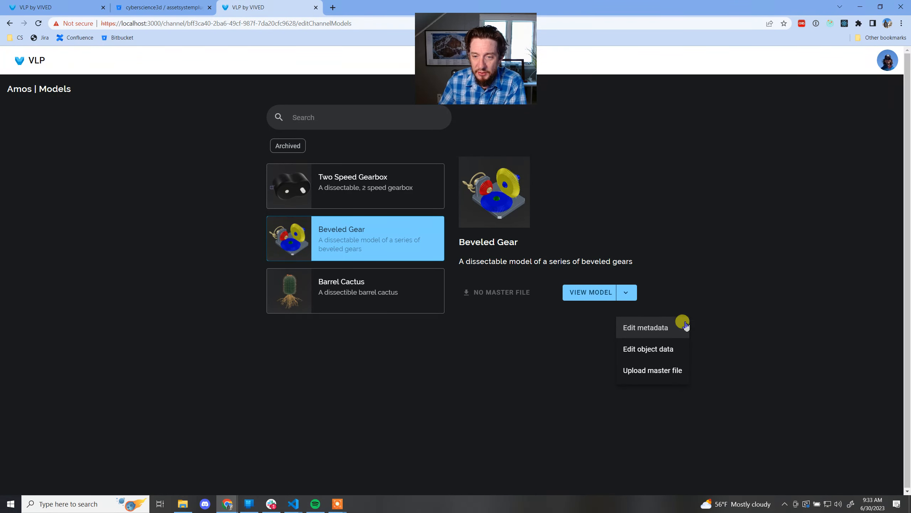
pyautogui.click(645, 332)
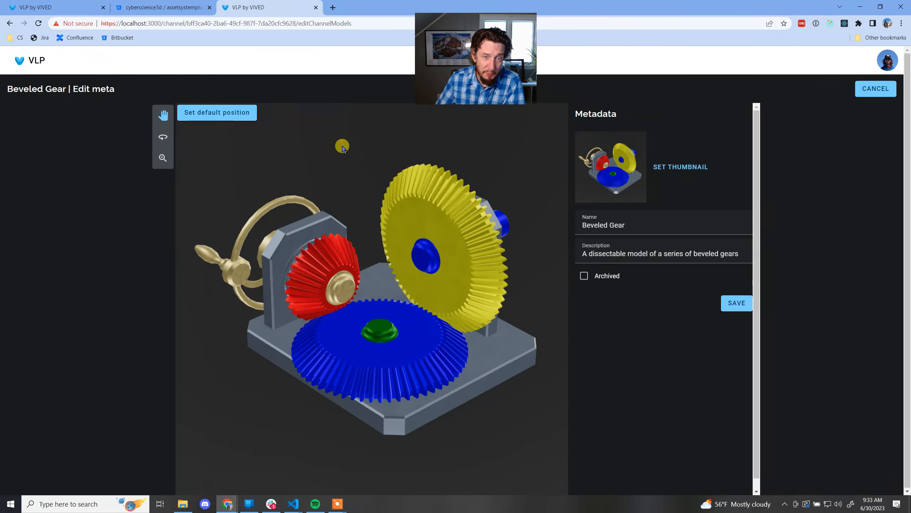
pyautogui.moveTo(343, 146); pyautogui.dragTo(425, 174)
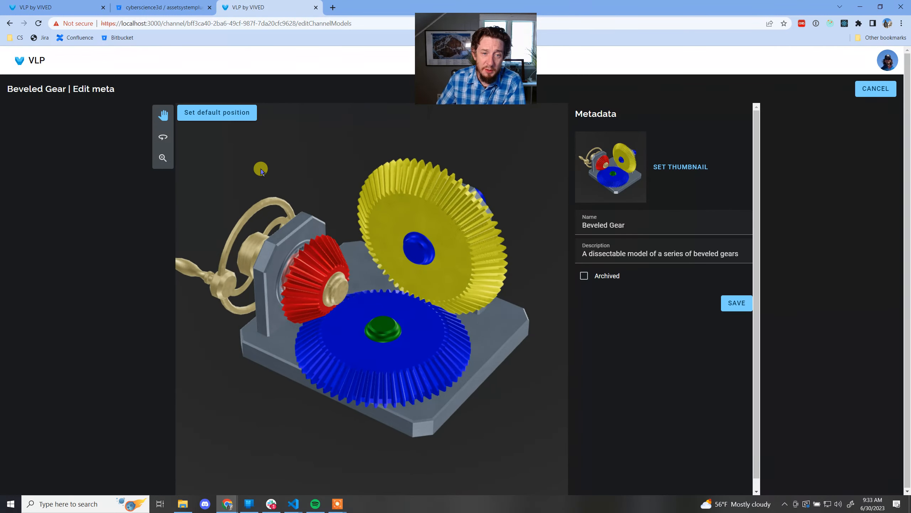
pyautogui.moveTo(261, 171); pyautogui.dragTo(325, 175)
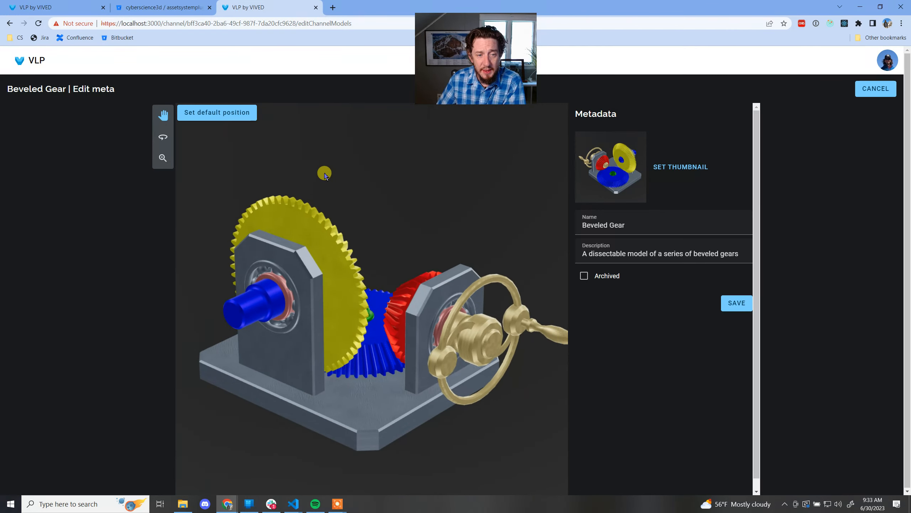
pyautogui.click(239, 117)
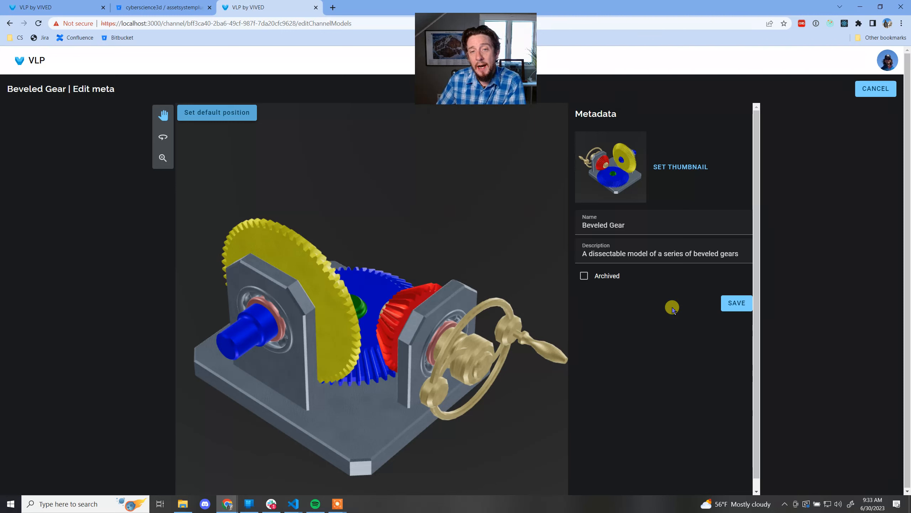
# Rename the model as "Beveled Gear with Colors"
pyautogui.click(638, 222)
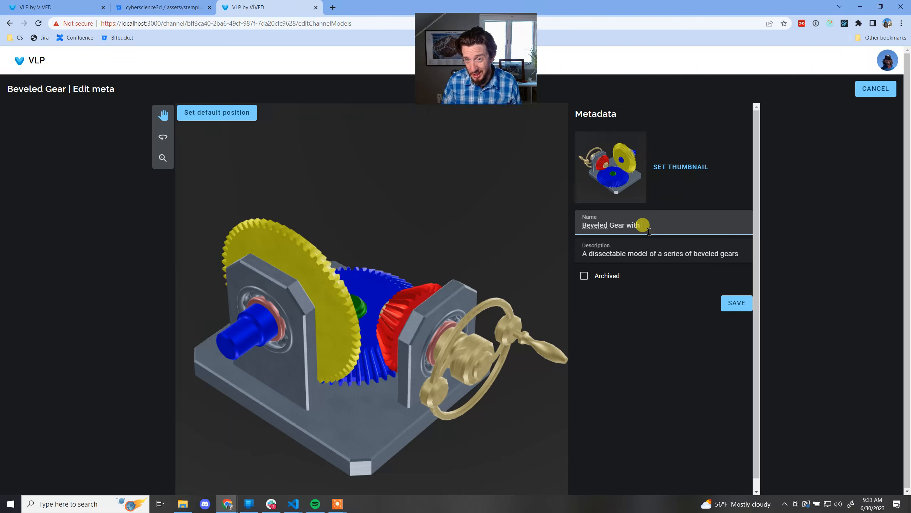
pyautogui.click(721, 251)
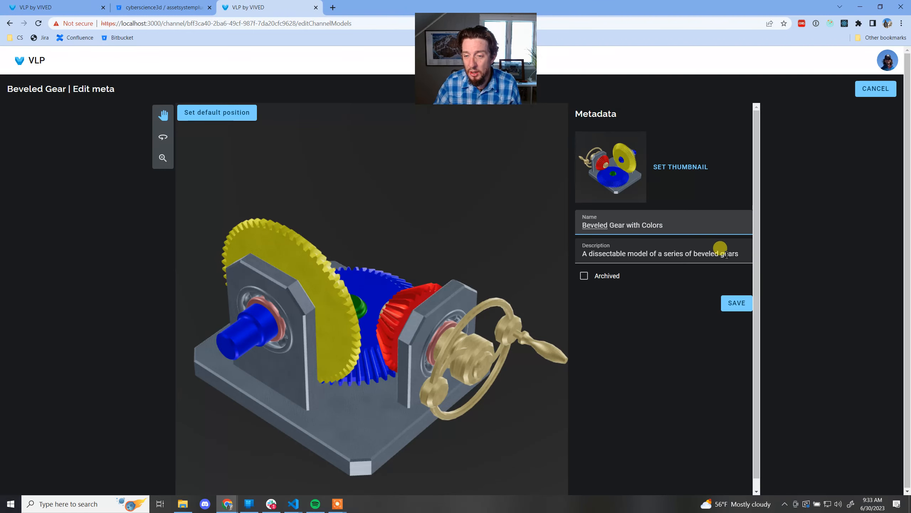
pyautogui.click(586, 253)
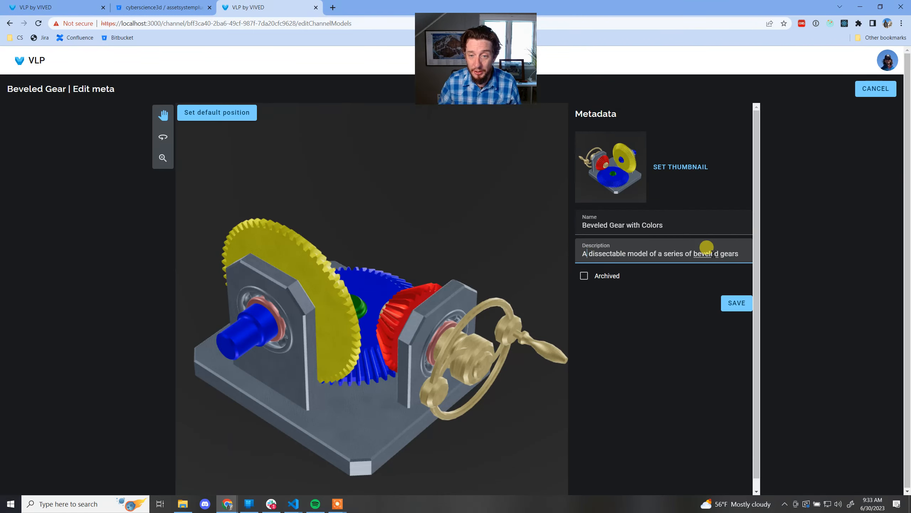
pyautogui.write('cok')
pyautogui.press('BackSpace')
pyautogui.press('BackSpace')
pyautogui.press('BackSpace')
pyautogui.press('BackSpace')
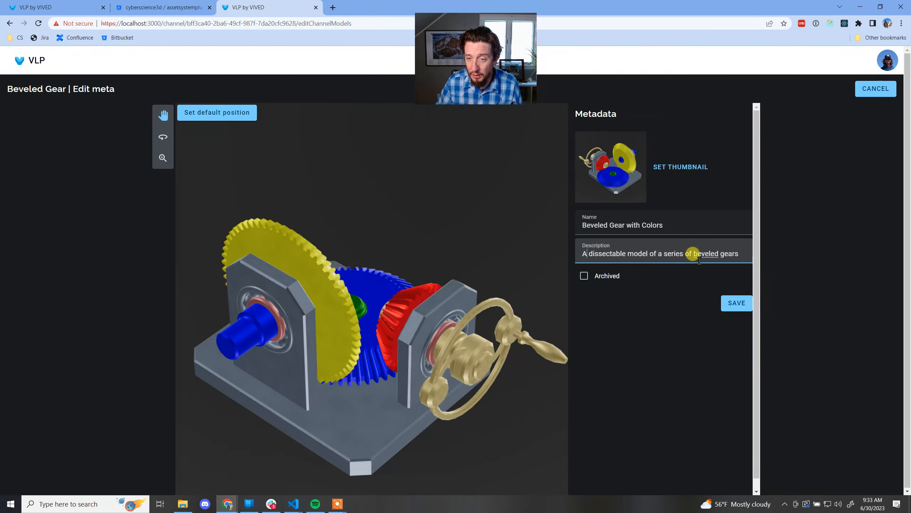
pyautogui.rightClick(707, 253)
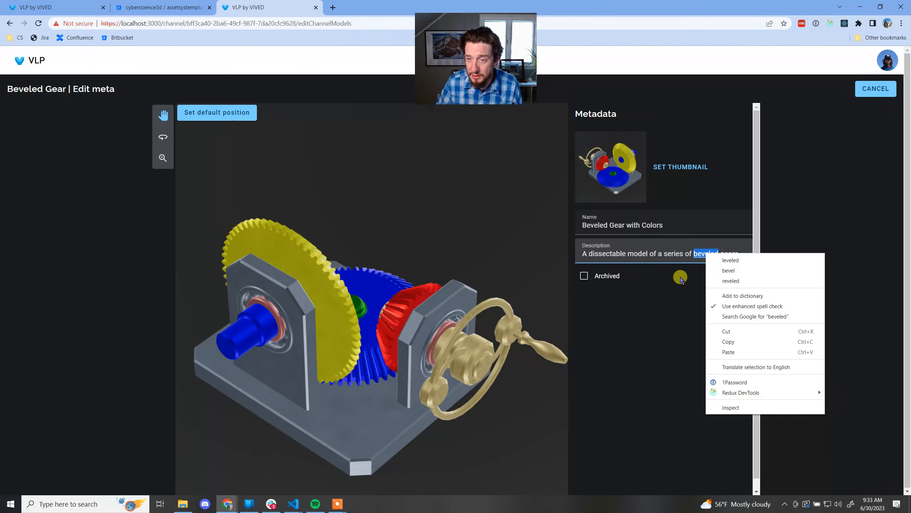
pyautogui.click(708, 260)
# Append "with different colors" to the end of the model's description
pyautogui.click(749, 252)
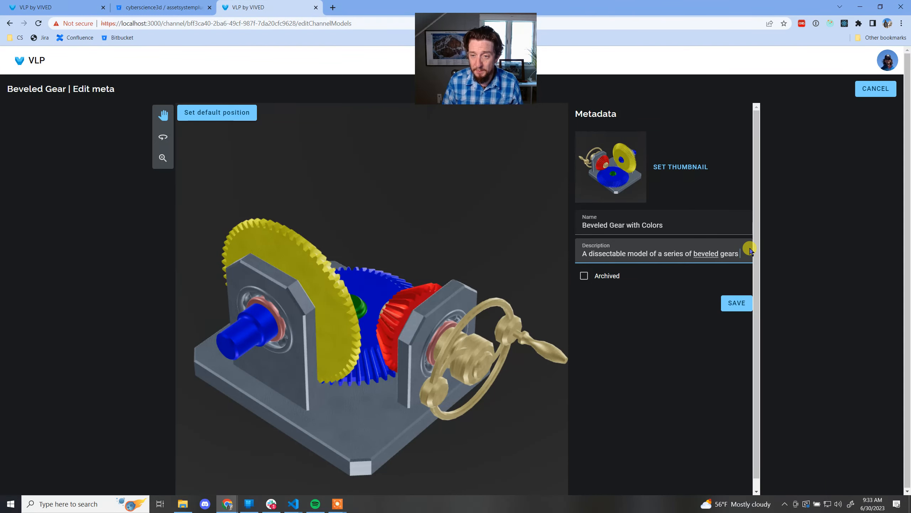
pyautogui.write('with different')
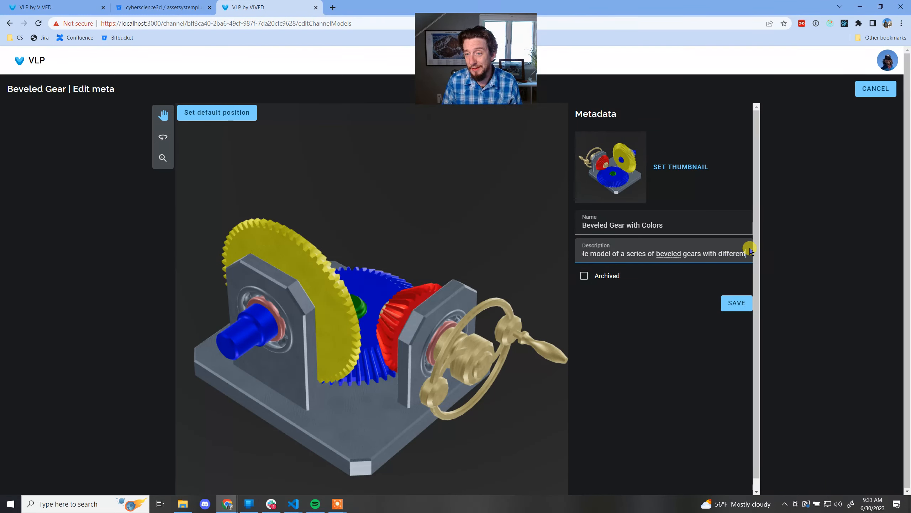
pyautogui.write(' colors')
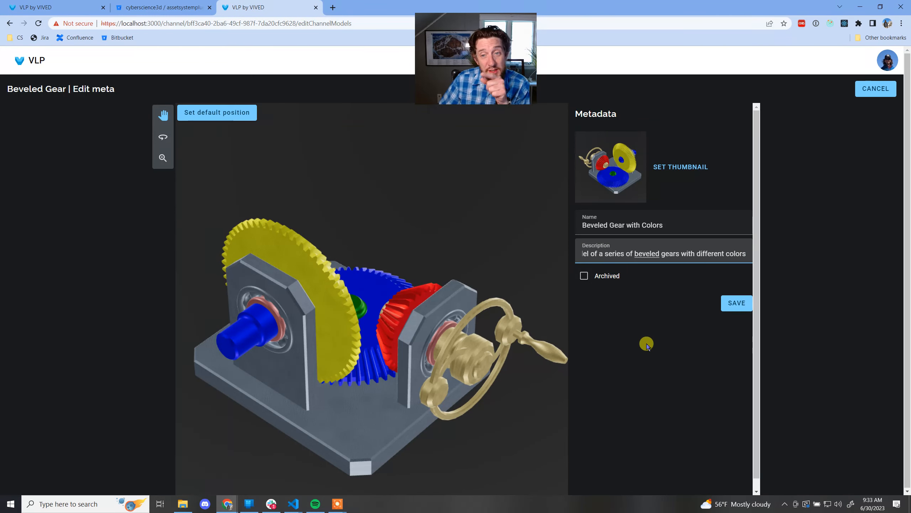
# Mark the model as archived, set a top-down view of the gears as its thumbnail and save the metadata
pyautogui.click(584, 275)
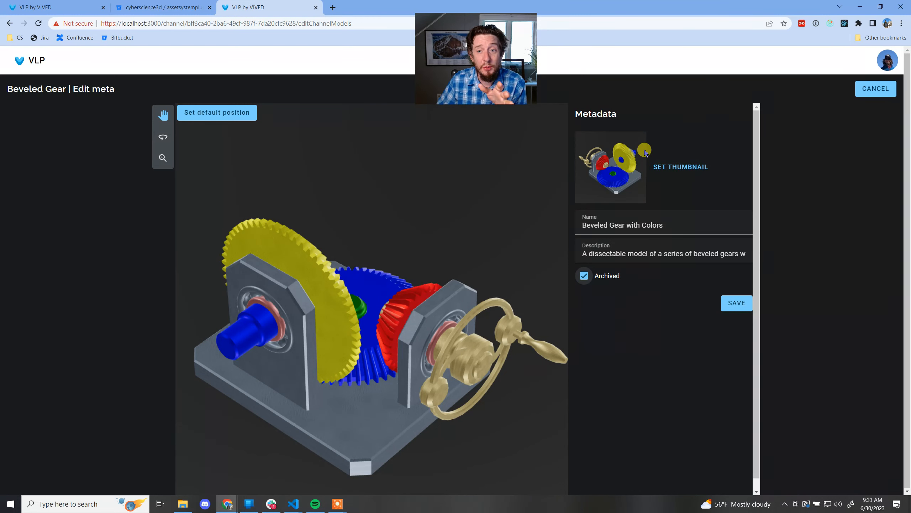
pyautogui.click(682, 176)
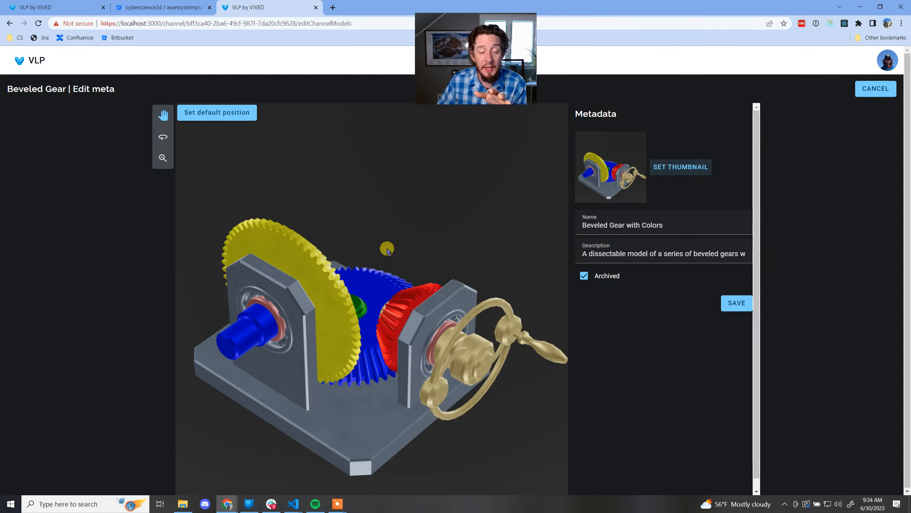
pyautogui.moveTo(387, 247); pyautogui.dragTo(355, 308)
pyautogui.scroll(-1, 353, 279)
pyautogui.scroll(3, 365, 271)
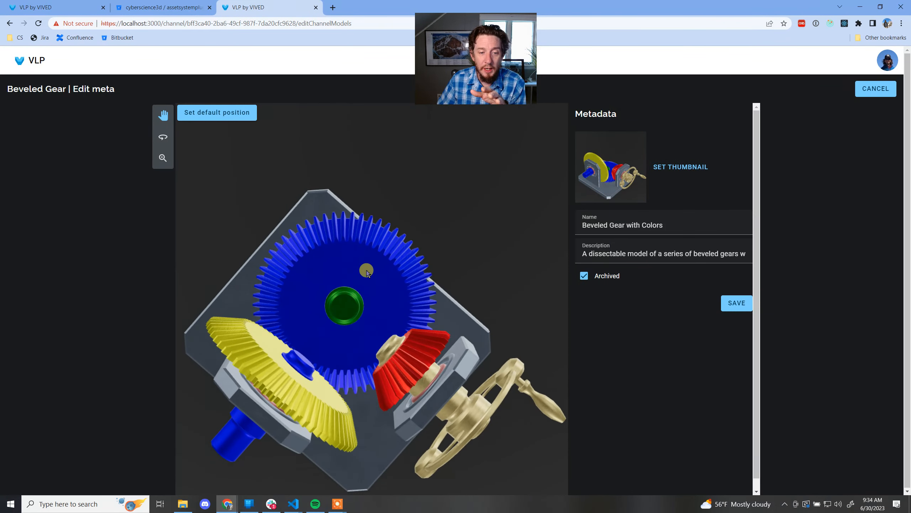
pyautogui.moveTo(366, 270)
pyautogui.mouseDown()
pyautogui.moveTo(377, 226)
pyautogui.moveTo(367, 229)
pyautogui.mouseUp()
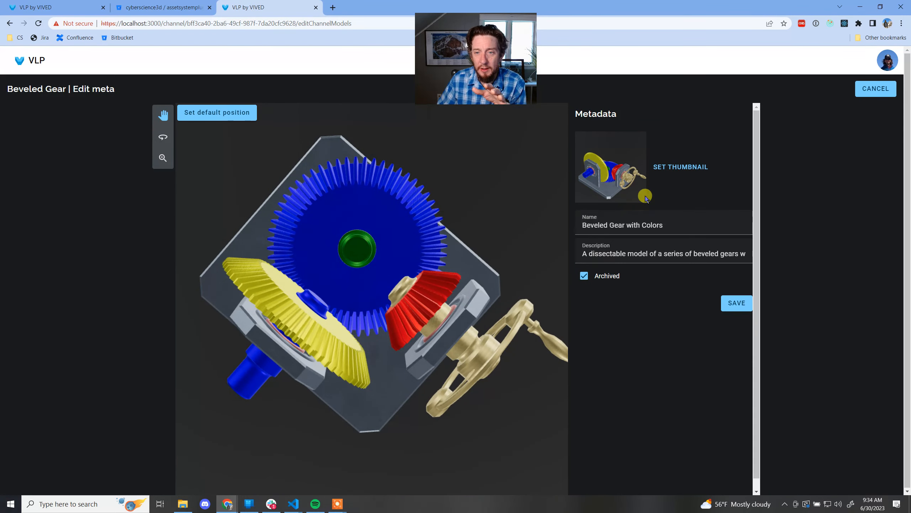
pyautogui.click(677, 170)
pyautogui.click(737, 303)
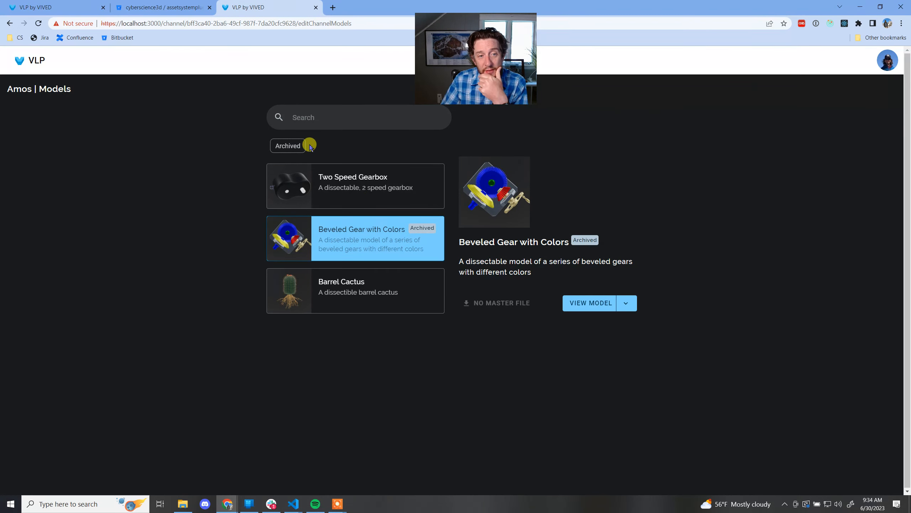
# Filter the model list to archived models and clear the filter again
pyautogui.click(298, 145)
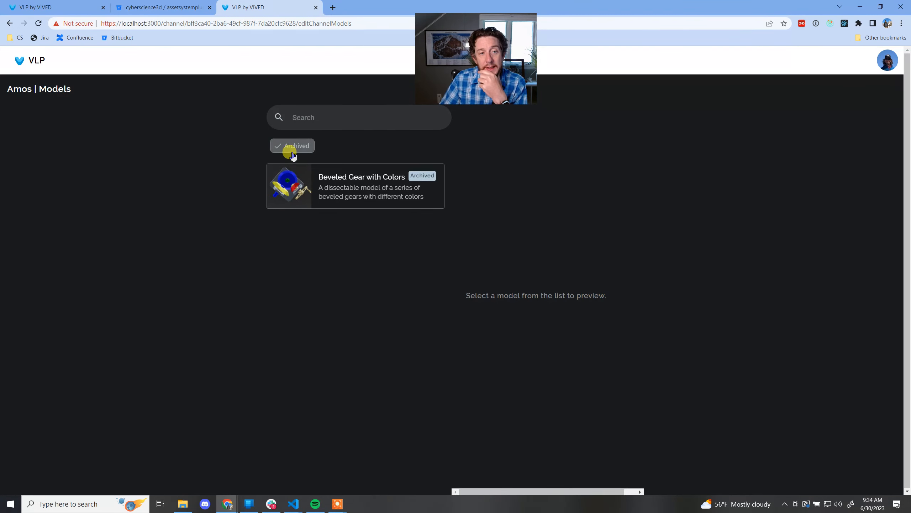
pyautogui.click(282, 145)
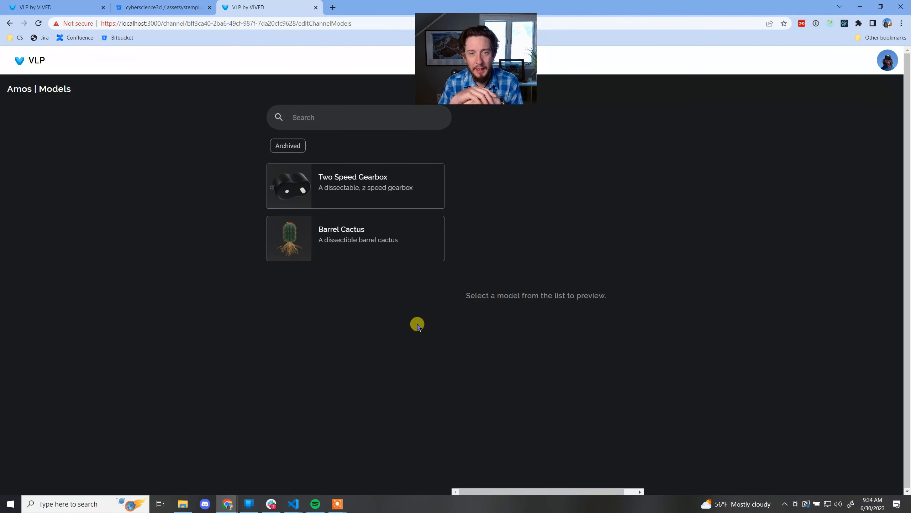
# Find Beveled Gear with Colors among the archived models, unarchive it in its metadata, save, and remove the archived filter
pyautogui.click(289, 145)
pyautogui.click(335, 181)
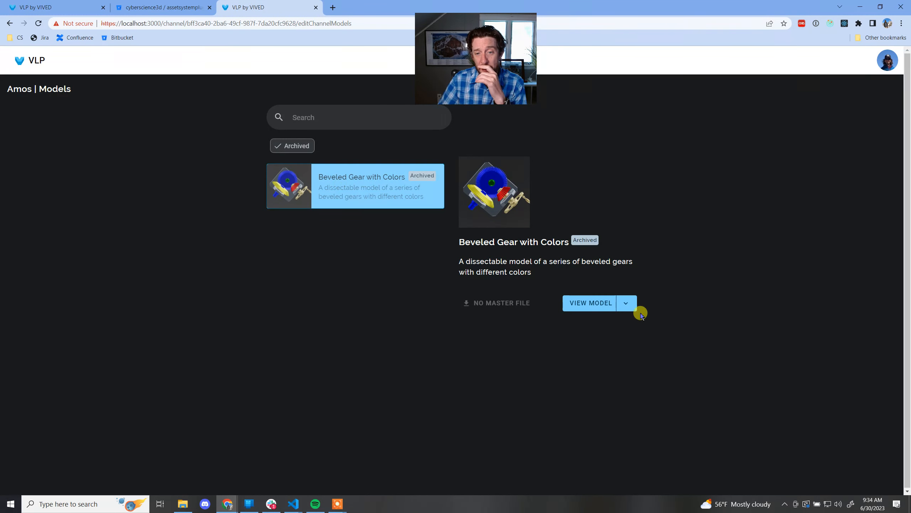
pyautogui.click(627, 303)
pyautogui.click(649, 339)
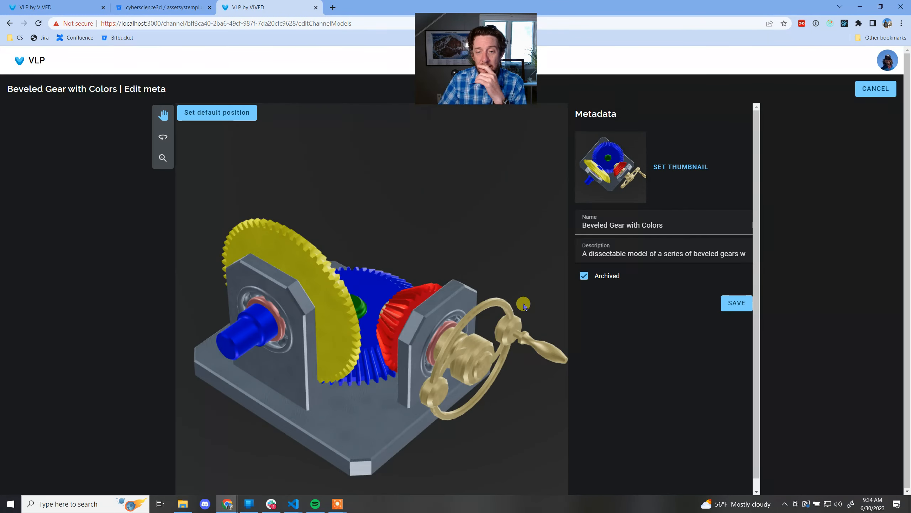
pyautogui.click(583, 275)
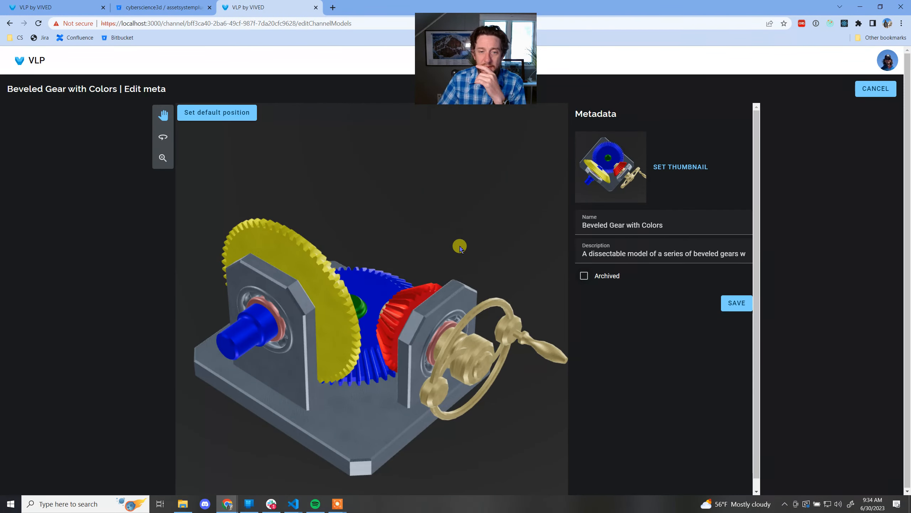
pyautogui.click(740, 304)
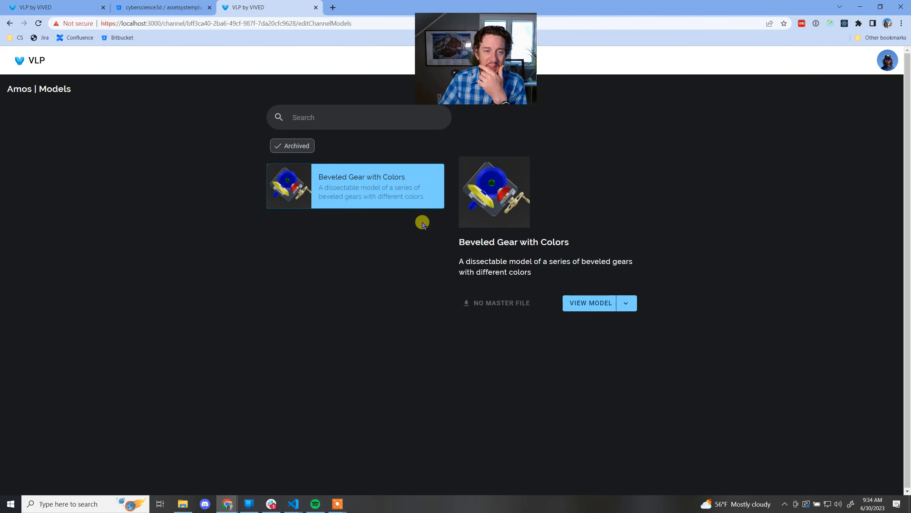
pyautogui.click(292, 146)
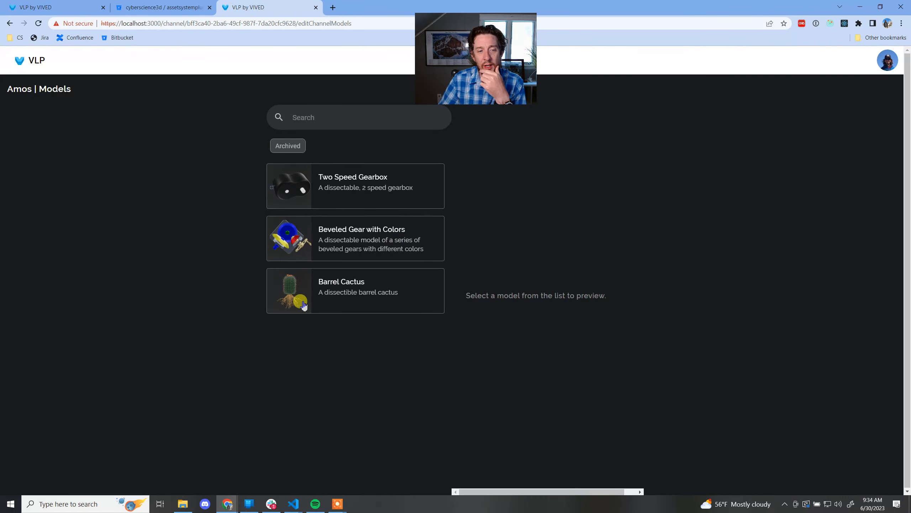
# Search the model list for "Cactus"
pyautogui.click(350, 118)
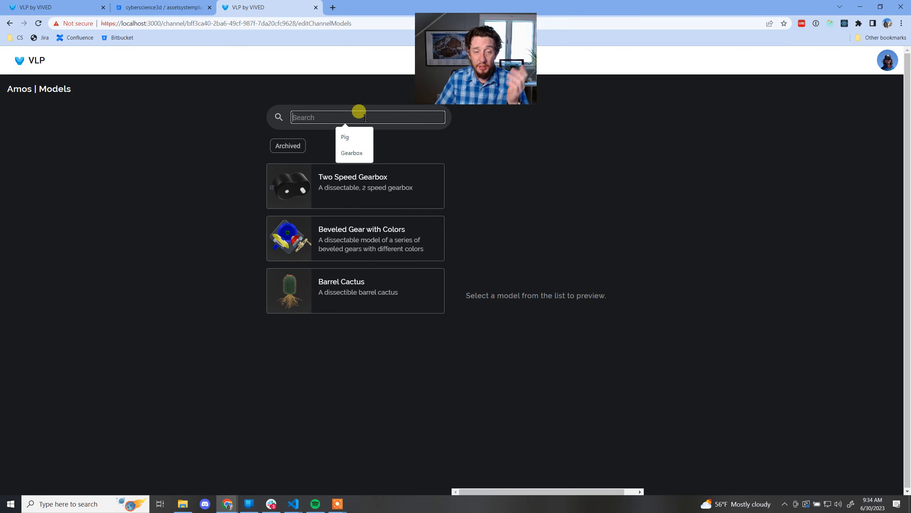
pyautogui.write('Ca')
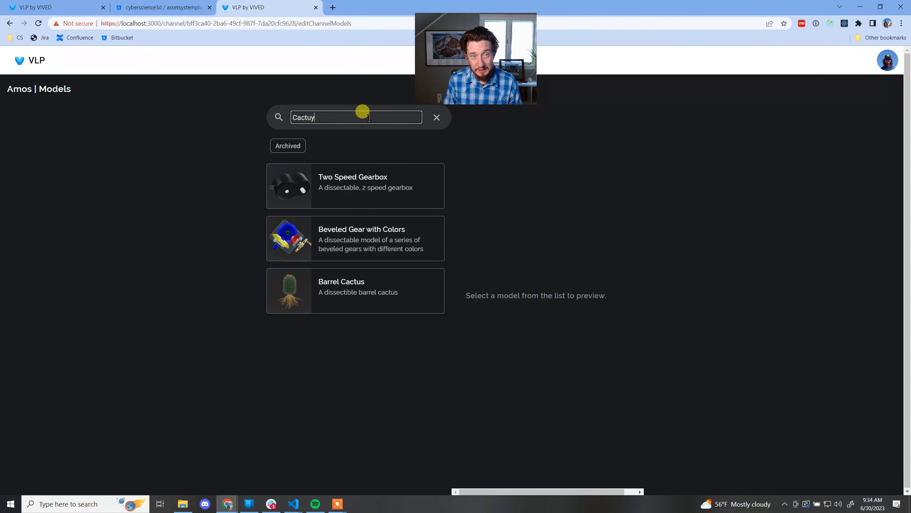
pyautogui.write('ctuy')
pyautogui.press('BackSpace')
pyautogui.write('s')
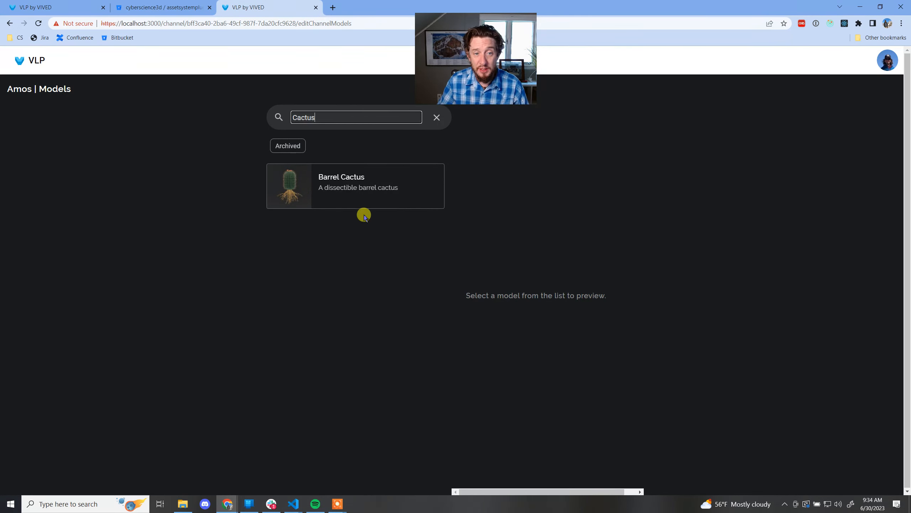
# Restrict the Cactus search to archived models, and clear both the archived filter and the search text
pyautogui.click(281, 146)
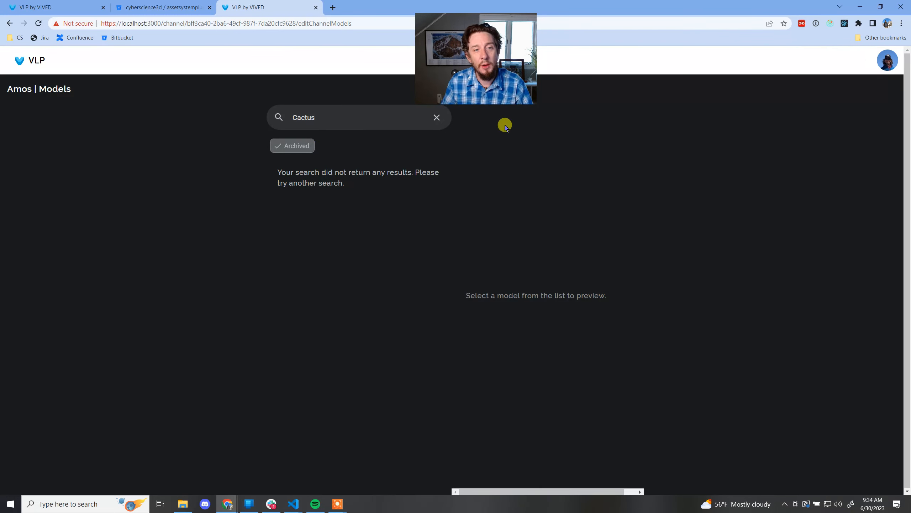
pyautogui.click(292, 145)
pyautogui.click(436, 118)
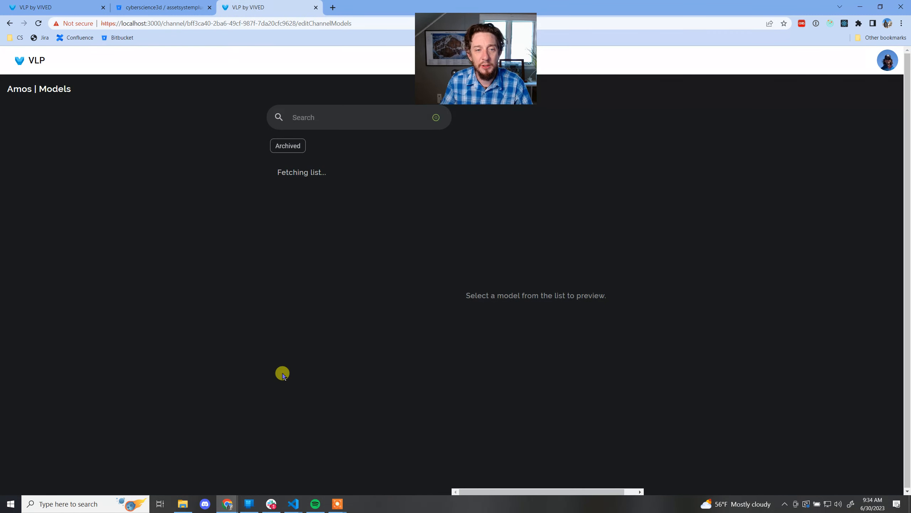
# Open the object data of Beveled Gear with Colors for editing and turn the model to view its gears from the opposite side
pyautogui.click(339, 240)
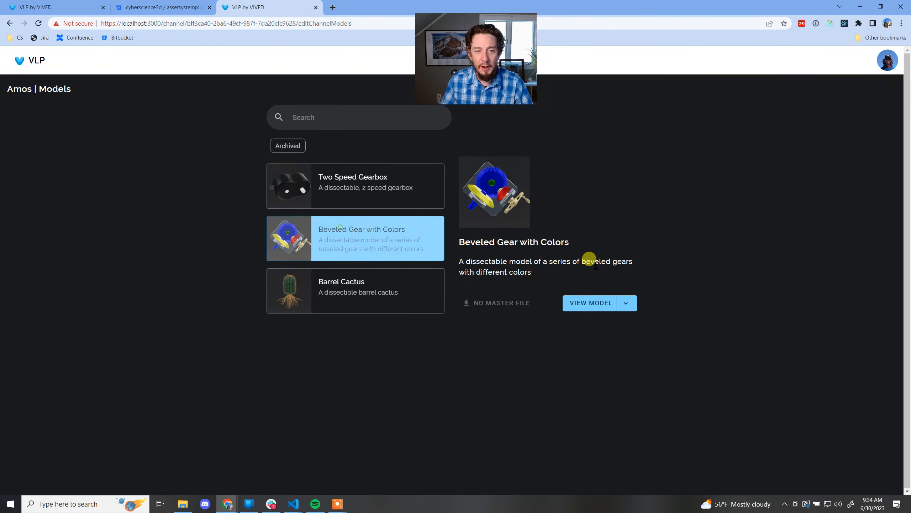
pyautogui.click(626, 303)
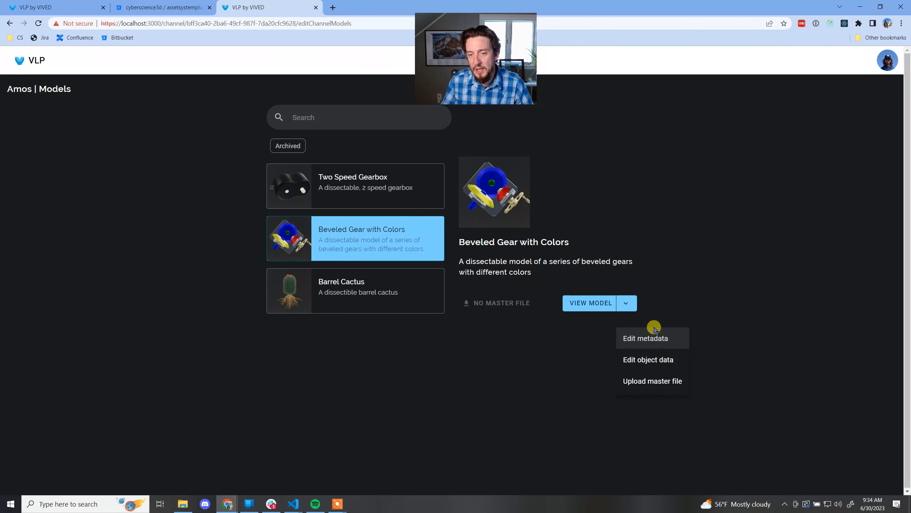
pyautogui.click(644, 361)
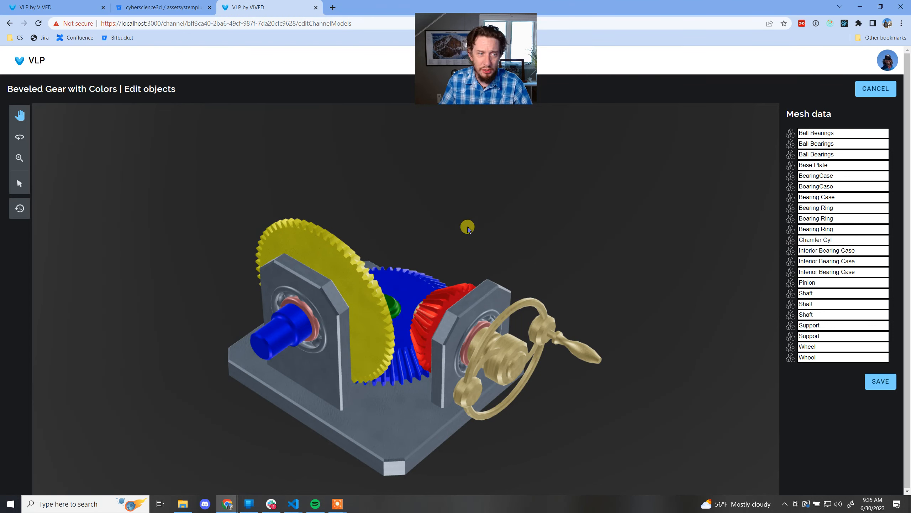
pyautogui.moveTo(576, 236); pyautogui.dragTo(330, 310)
pyautogui.moveTo(612, 313); pyautogui.dragTo(291, 169)
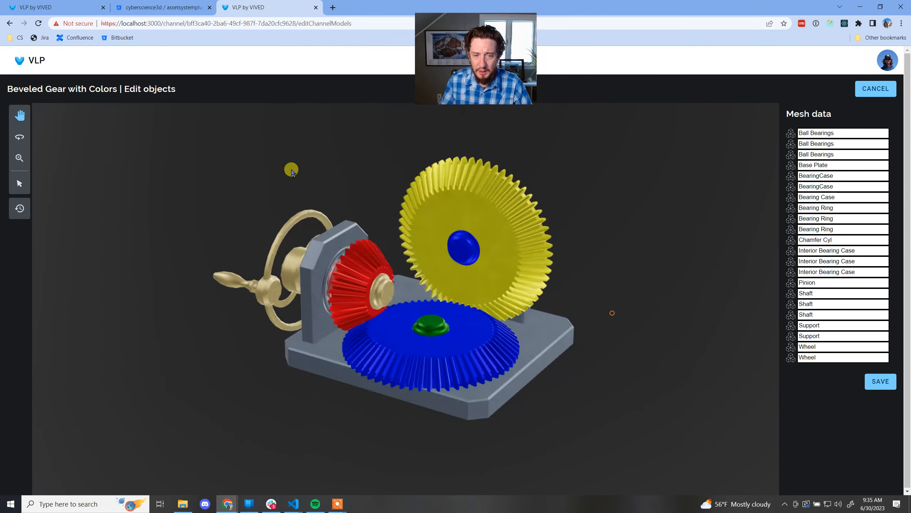
pyautogui.moveTo(468, 276); pyautogui.dragTo(538, 329)
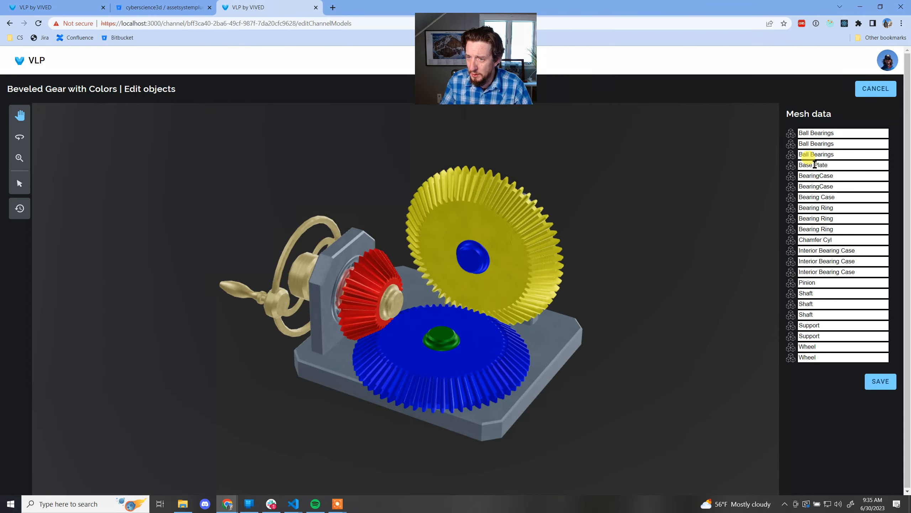
pyautogui.click(847, 230)
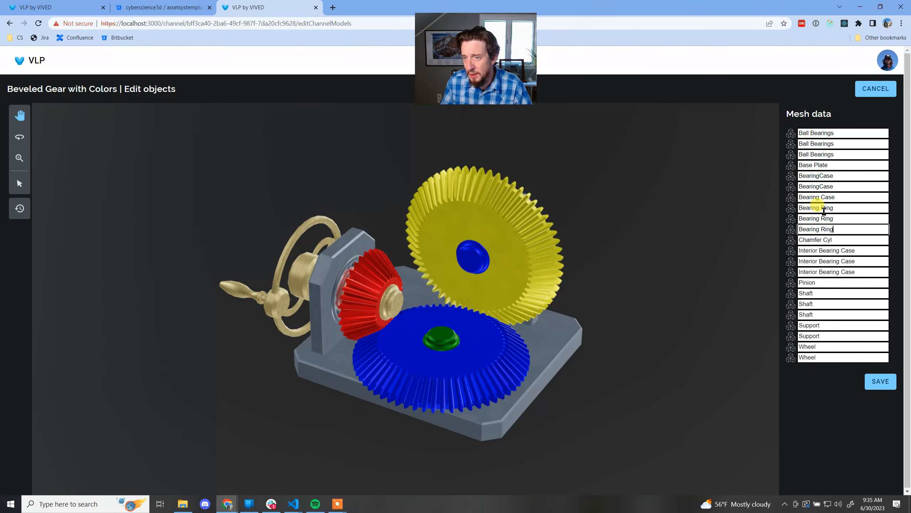
pyautogui.doubleClick(821, 208)
pyautogui.press('BackSpace')
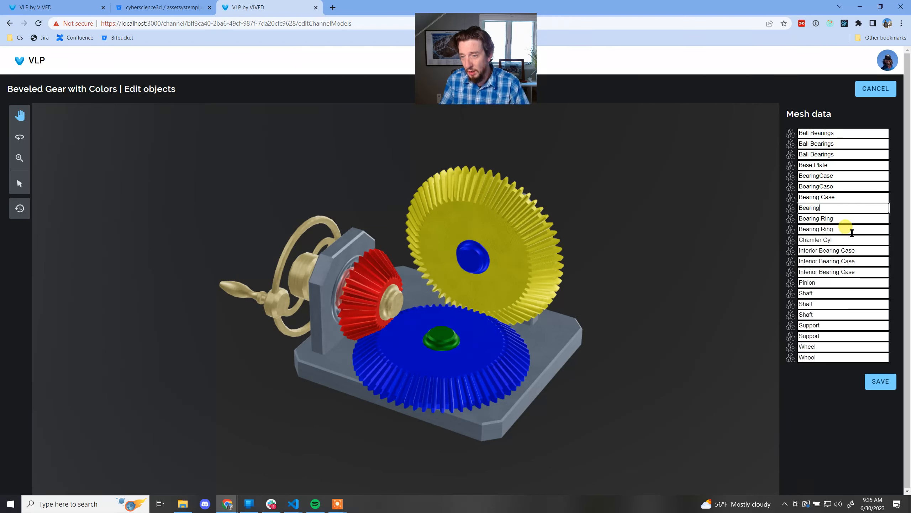
pyautogui.moveTo(825, 218); pyautogui.dragTo(839, 215)
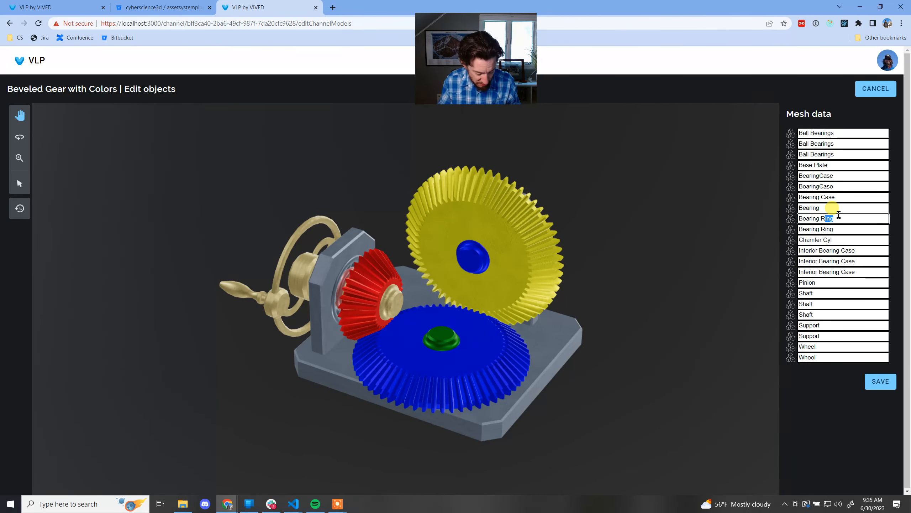
pyautogui.hotkey('ctrl', 'z')
# Rename both "BearingCase" meshes to "Bearing Case" and save the object data
pyautogui.click(820, 186)
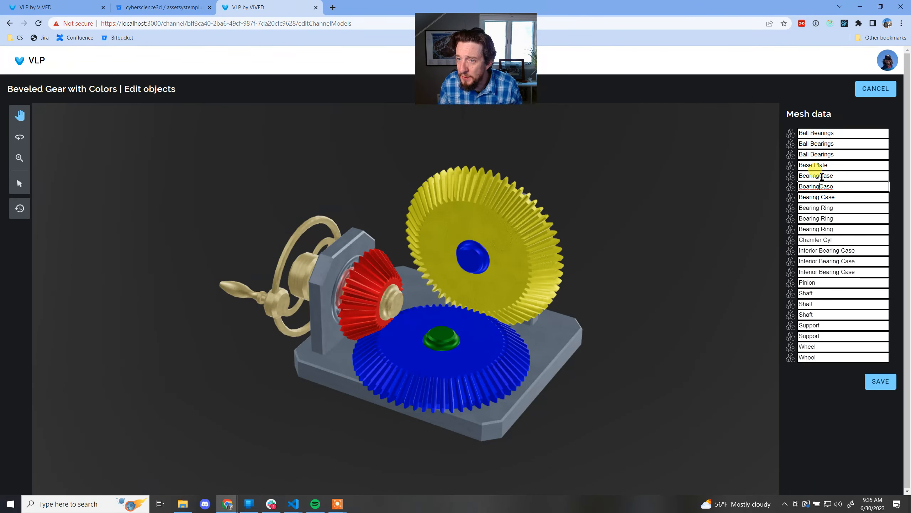
pyautogui.click(821, 176)
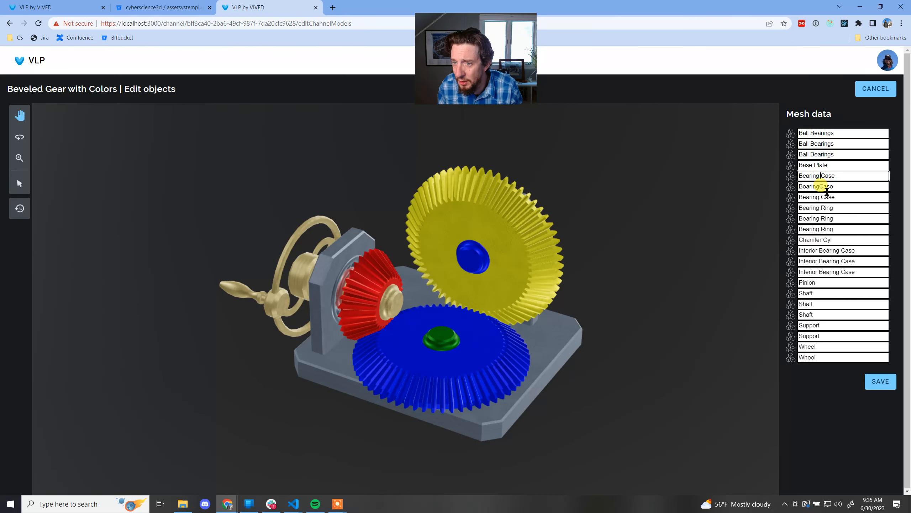
pyautogui.click(823, 187)
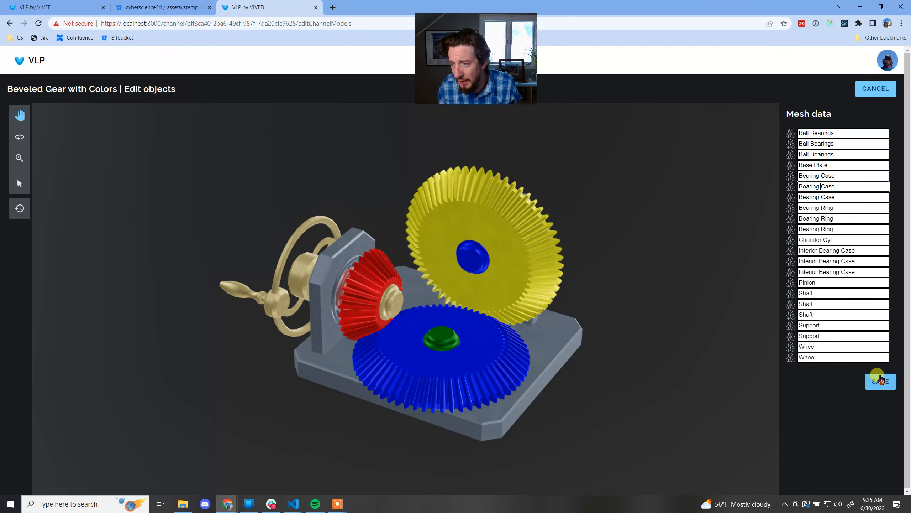
pyautogui.click(880, 379)
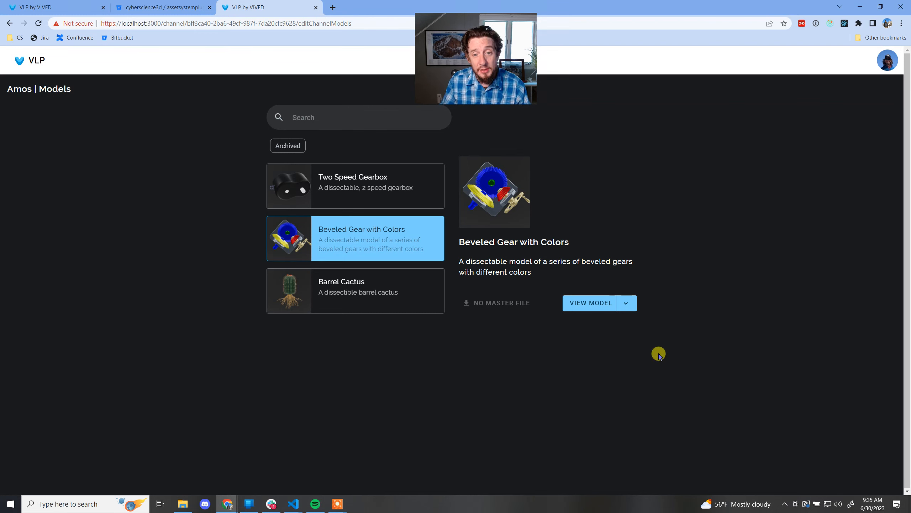
# Upload a ZIP master file for the Beveled Gear with Colors model
pyautogui.click(628, 303)
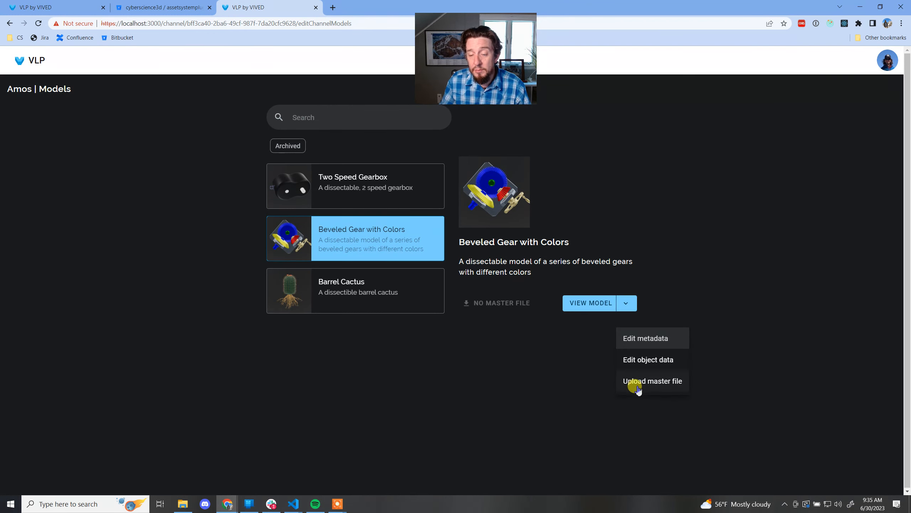
pyautogui.click(488, 344)
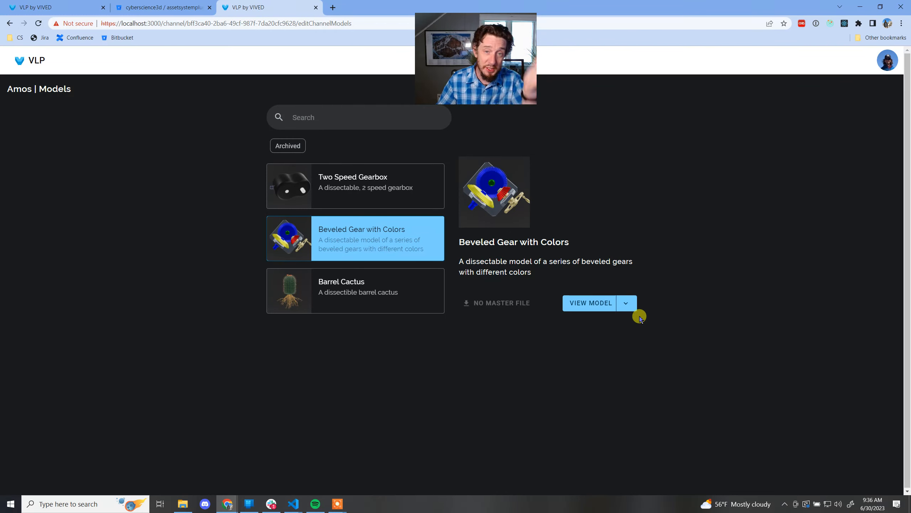
pyautogui.click(625, 302)
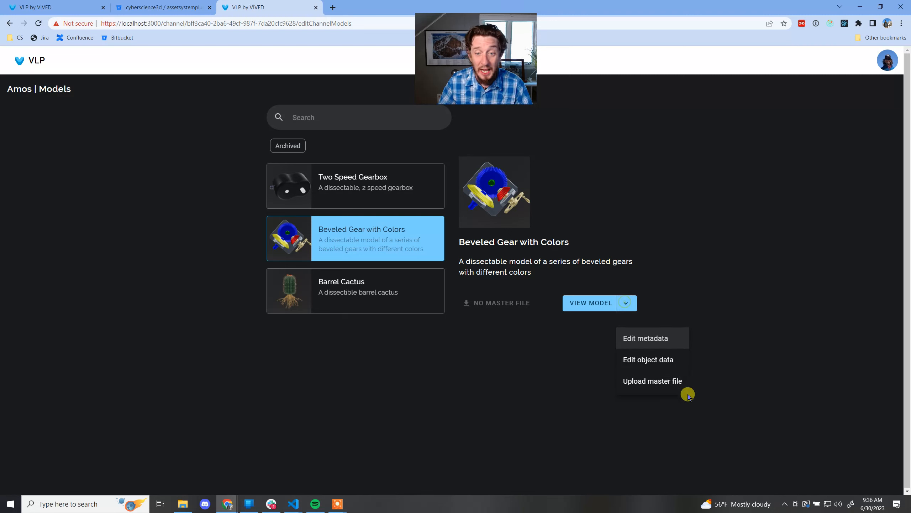
pyautogui.click(651, 385)
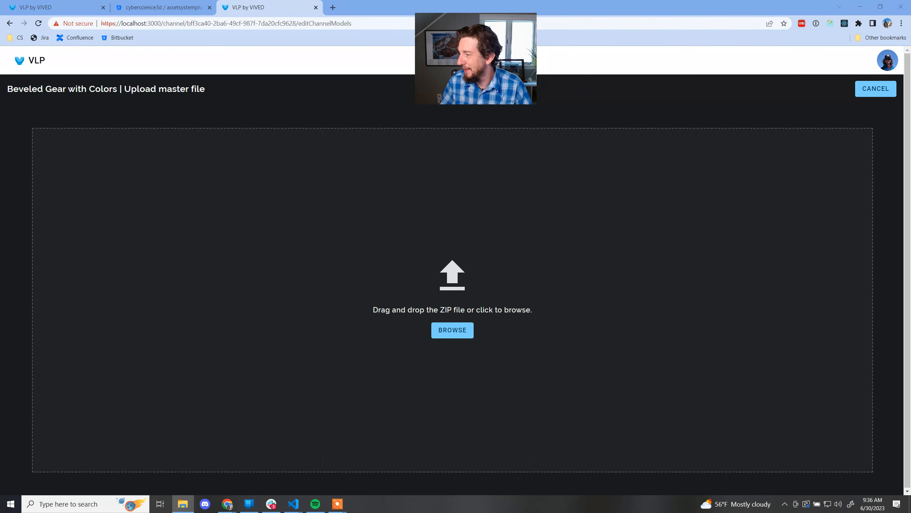
pyautogui.moveTo(437, 362); pyautogui.dragTo(447, 289)
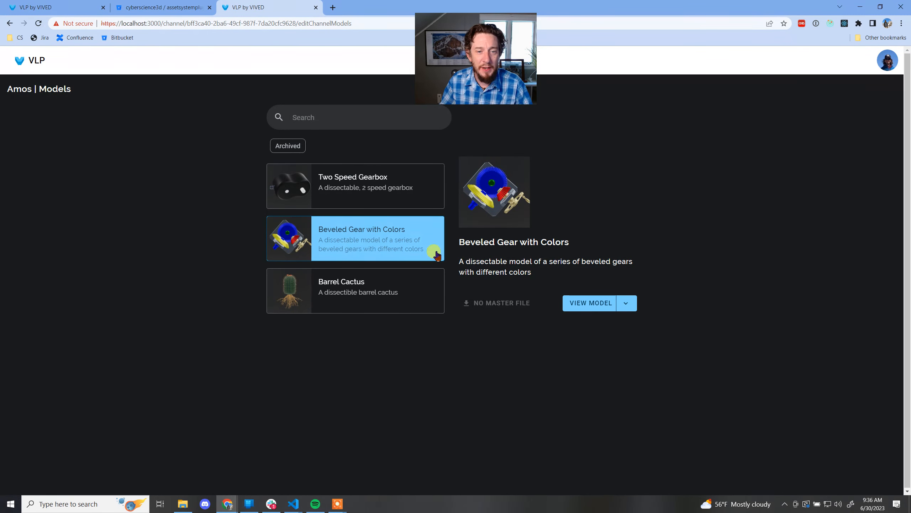
# Reload the models page, select Beveled Gear with Colors and download its master file
pyautogui.click(39, 24)
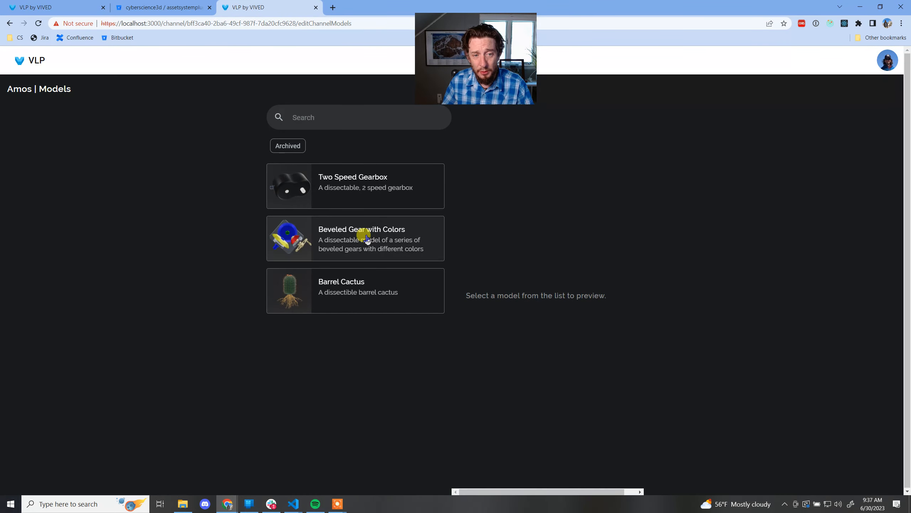
pyautogui.click(367, 239)
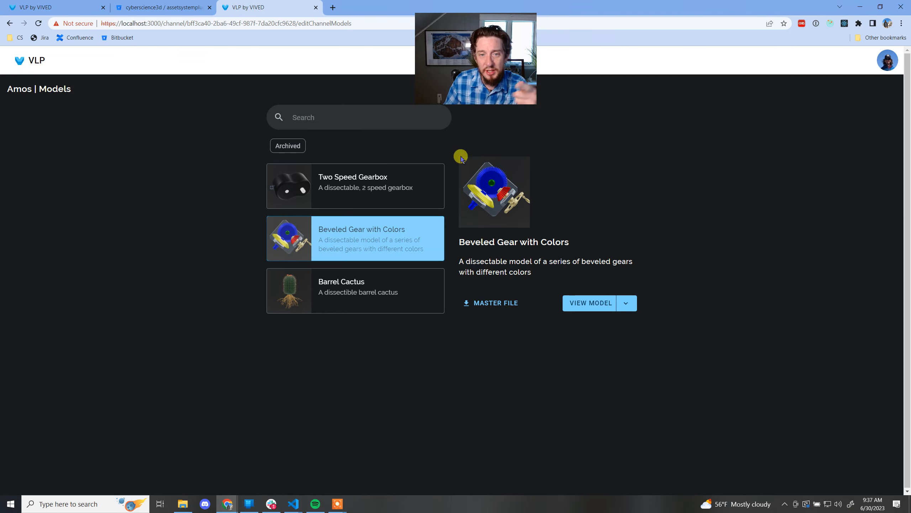
pyautogui.rightClick(466, 176)
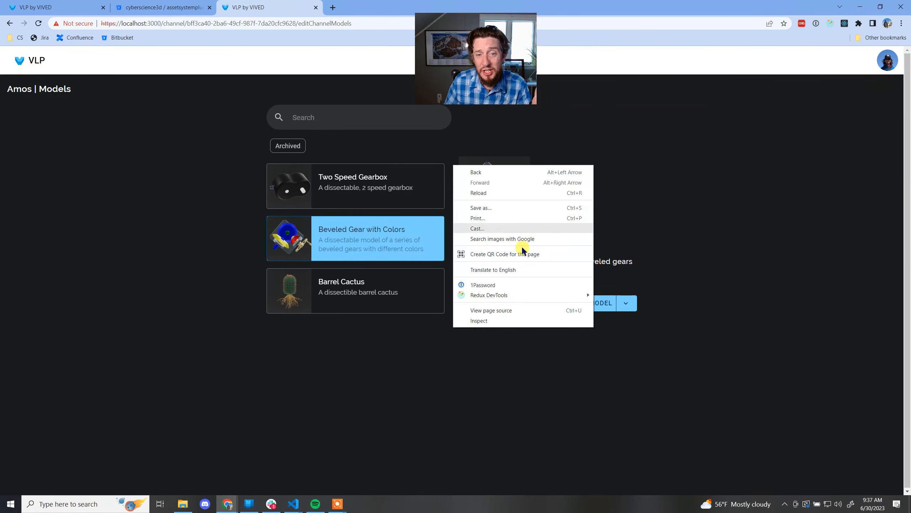
pyautogui.click(726, 212)
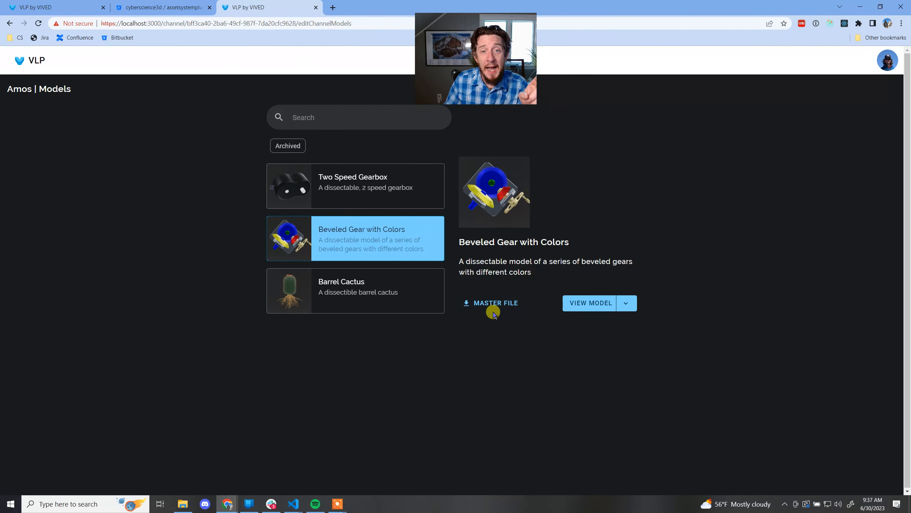
pyautogui.click(483, 308)
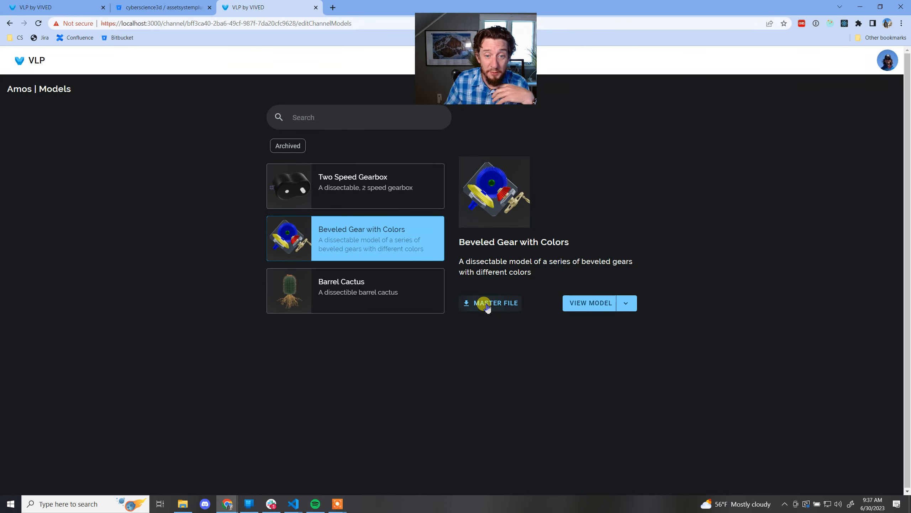